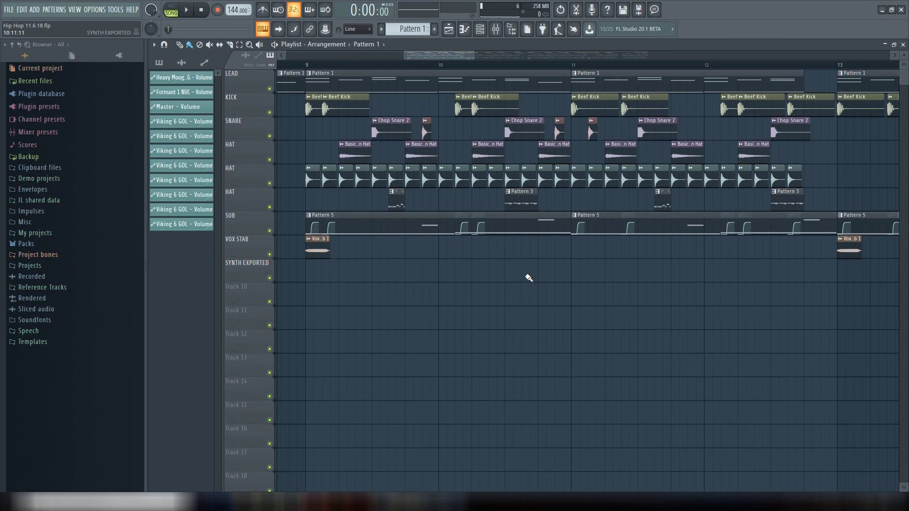
# Zoom and scroll the Playlist overview to bars 15–17, showing the gap before bar 17.
pyautogui.moveTo(428, 54); pyautogui.dragTo(498, 53)
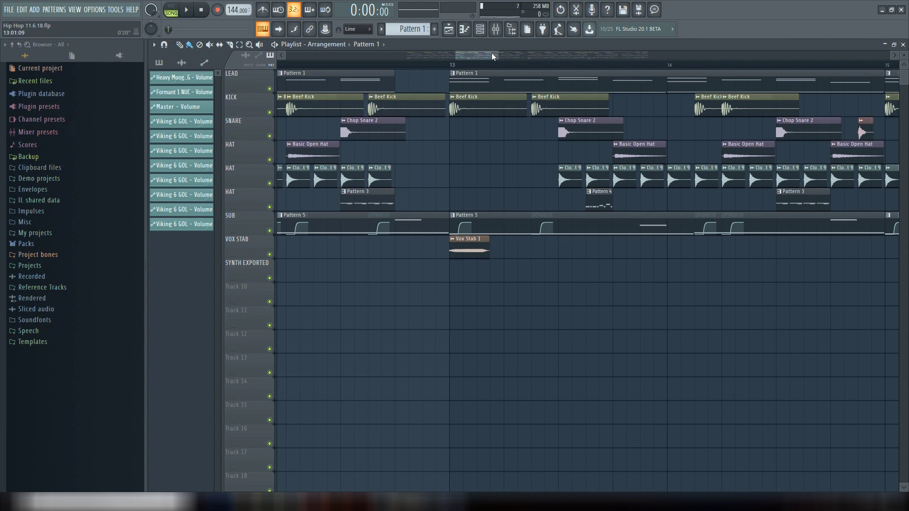
pyautogui.moveTo(499, 55); pyautogui.dragTo(496, 56)
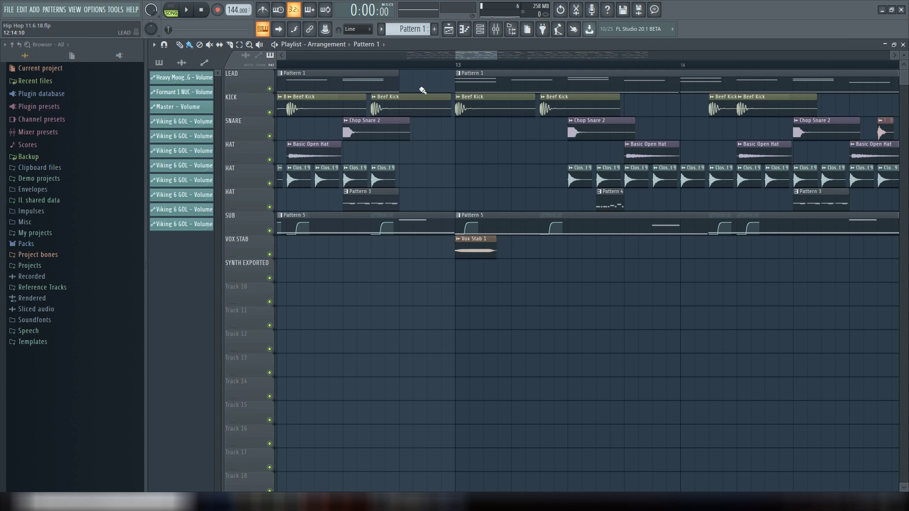
pyautogui.moveTo(479, 56); pyautogui.dragTo(569, 53)
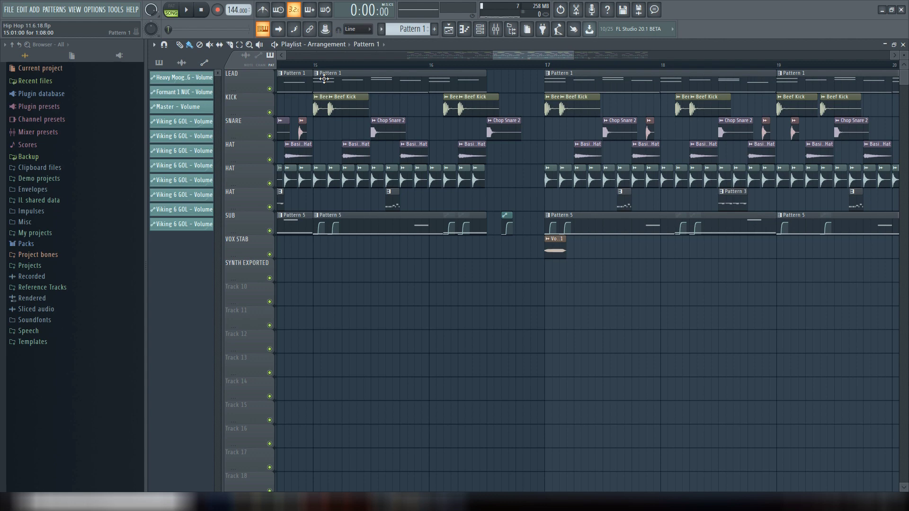
# Play the beat from just before bar 16 through the gap before bar 17, then stop.
pyautogui.click(306, 63)
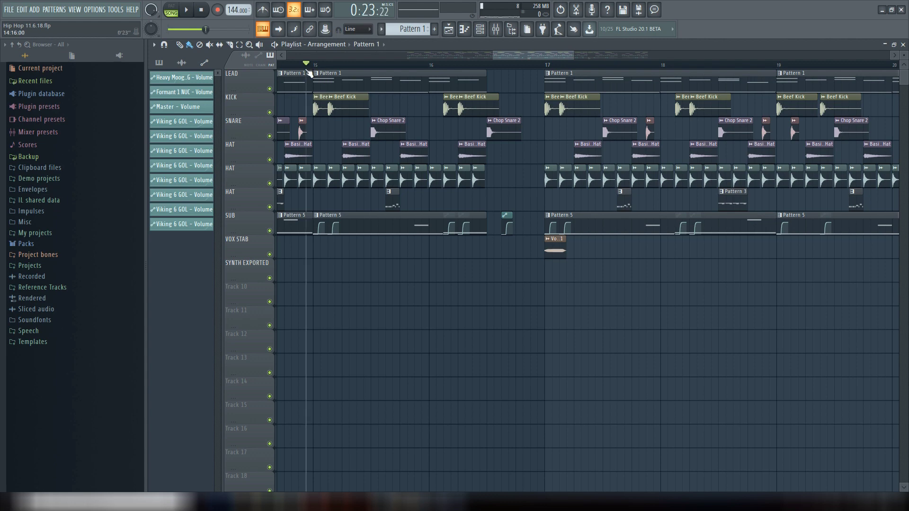
pyautogui.click(188, 10)
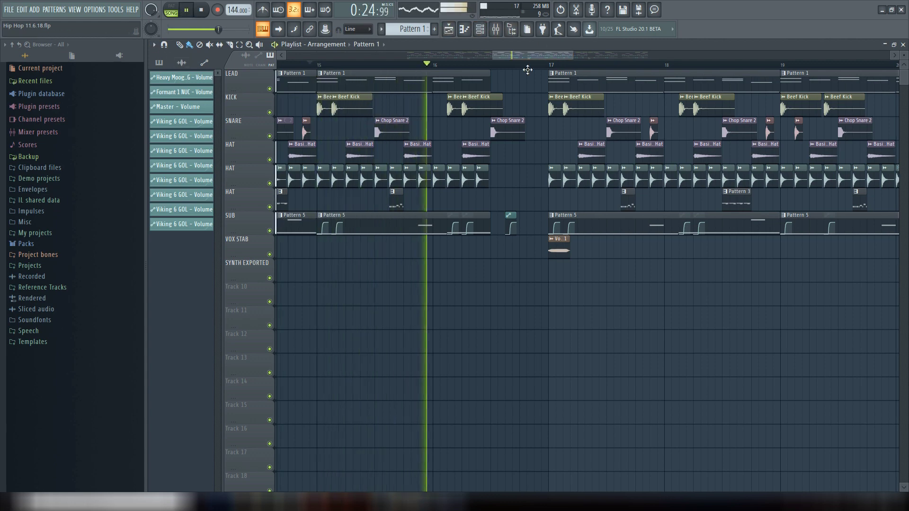
pyautogui.click(201, 10)
pyautogui.moveTo(516, 55); pyautogui.dragTo(524, 55)
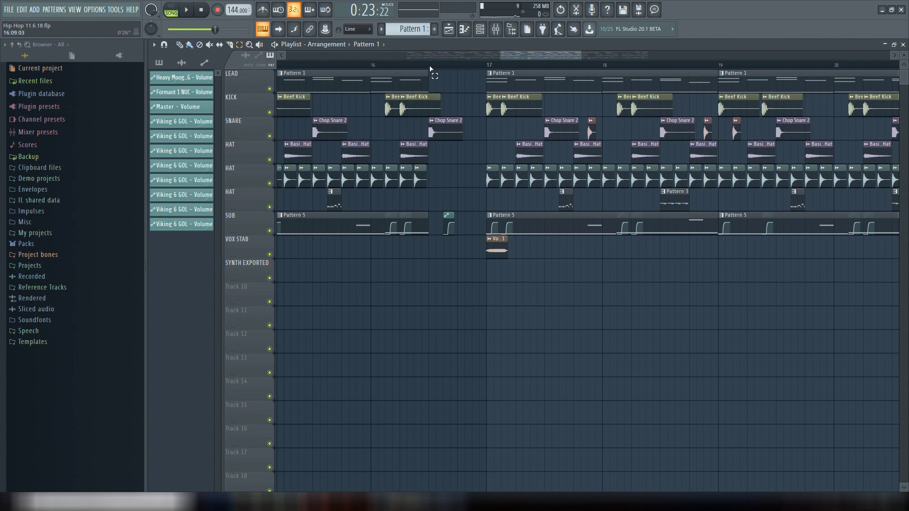
# Select the gap before bar 17 and create a Master Volume automation clip from the Mixer.
pyautogui.moveTo(430, 66); pyautogui.dragTo(486, 67)
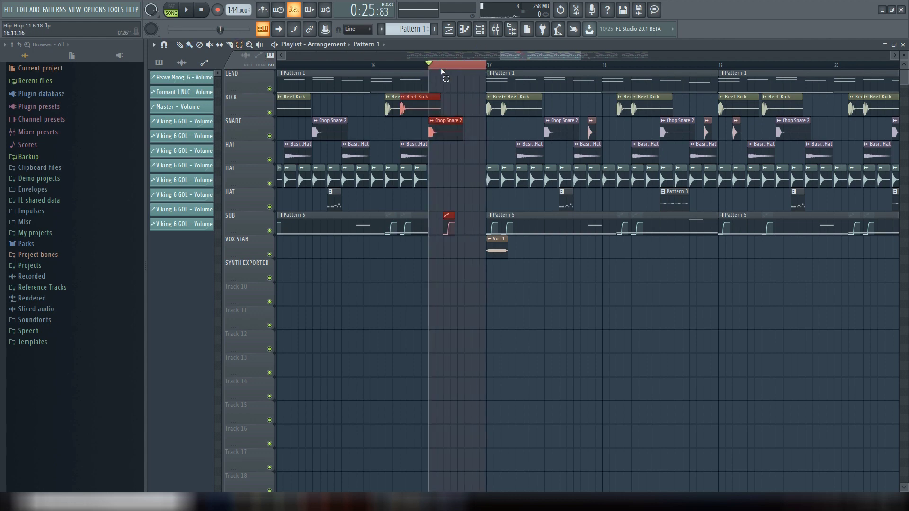
pyautogui.click(510, 32)
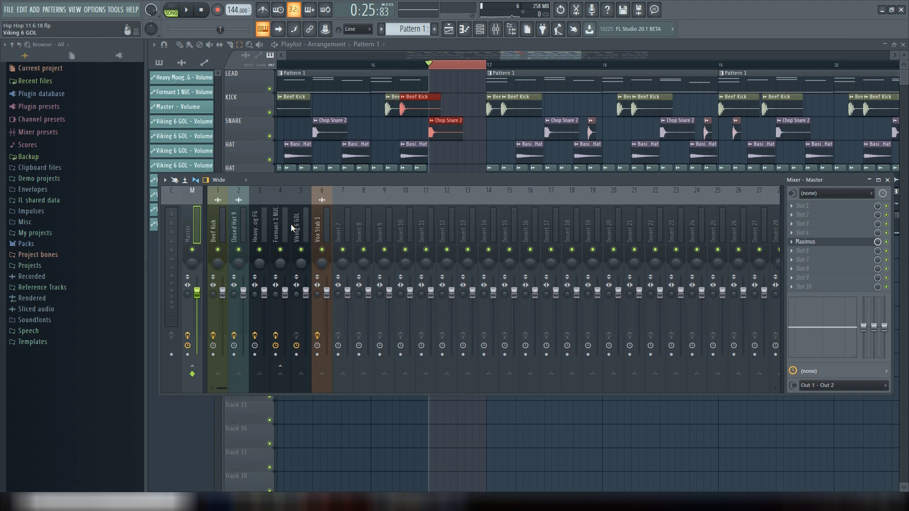
pyautogui.rightClick(198, 292)
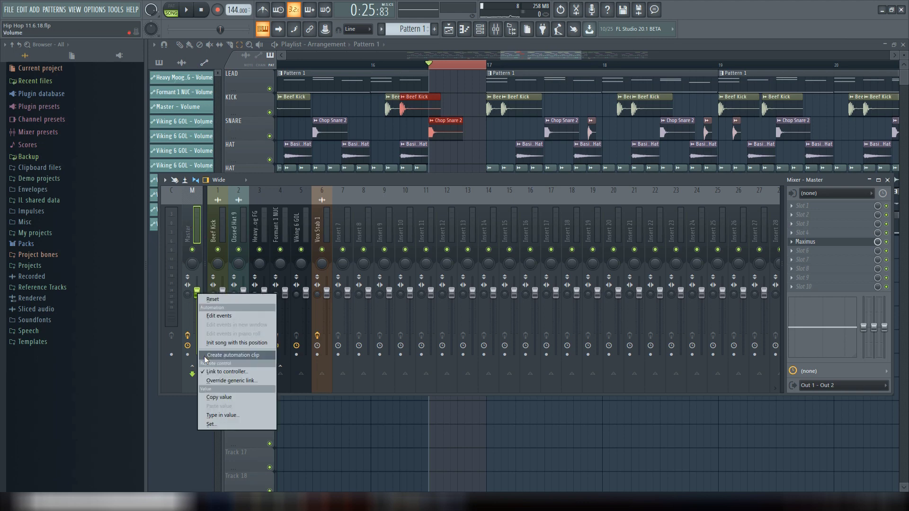
pyautogui.click(228, 355)
# Give the Master - Volume automation clip a rising ramp with a bent curve.
pyautogui.click(573, 47)
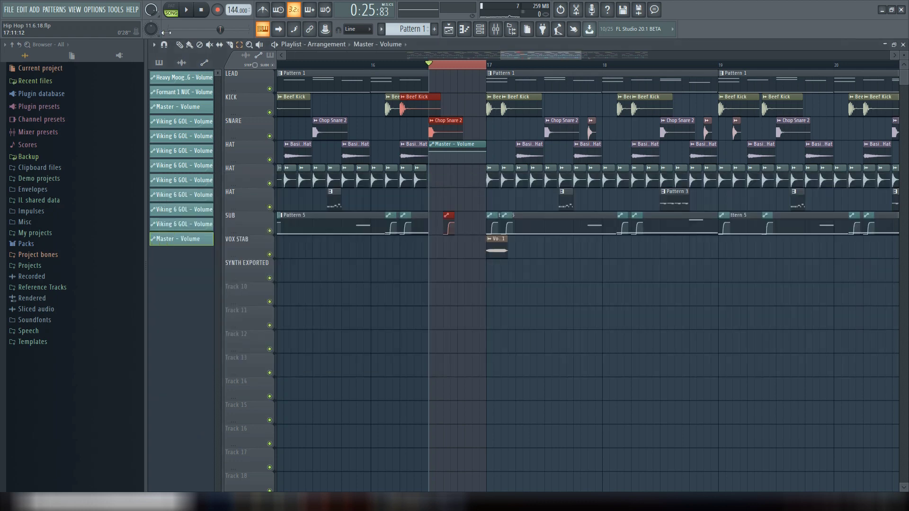
pyautogui.click(482, 164)
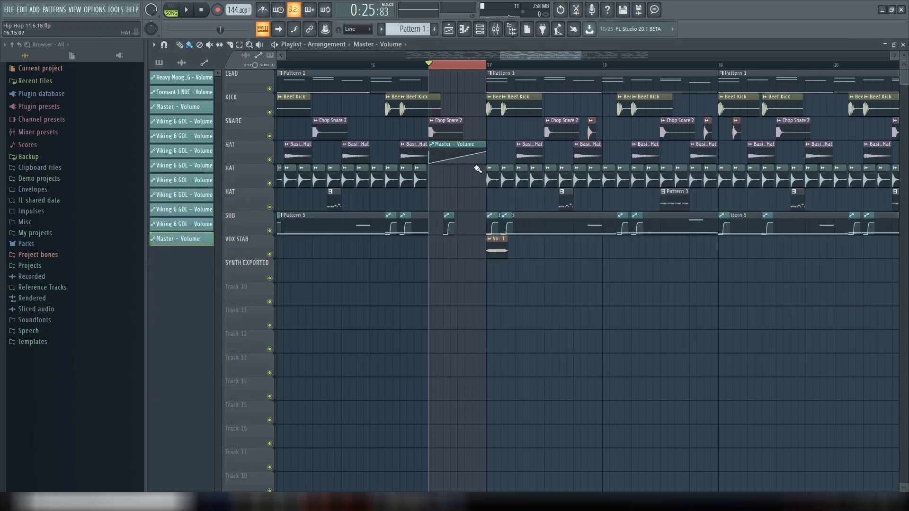
pyautogui.moveTo(485, 164)
pyautogui.mouseDown()
pyautogui.moveTo(492, 161)
pyautogui.moveTo(485, 157)
pyautogui.mouseUp()
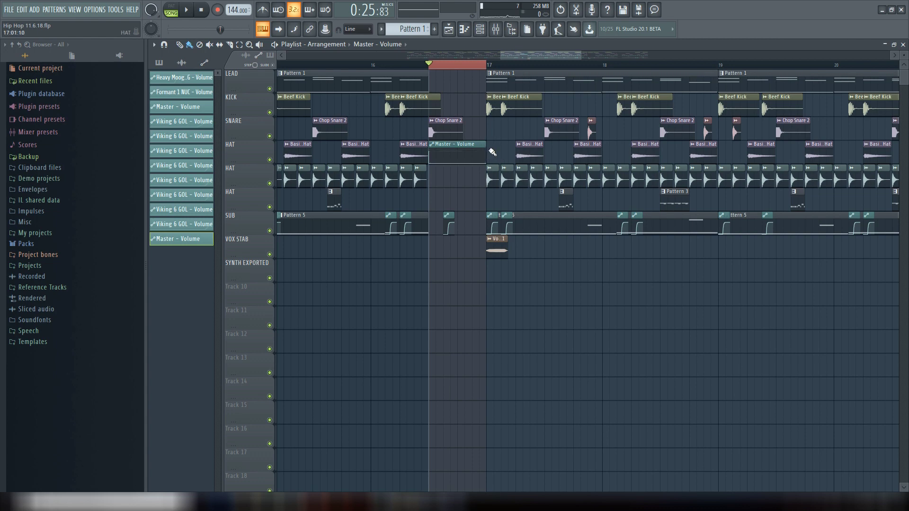
# Delete the Master - Volume automation clip, frame bars 9–17, and list the patterns in the picker.
pyautogui.rightClick(461, 144)
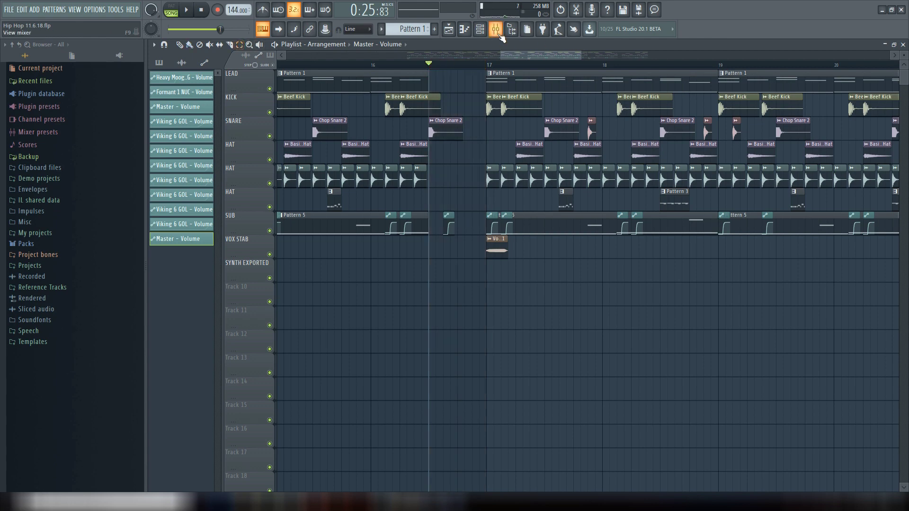
pyautogui.moveTo(579, 56)
pyautogui.mouseDown()
pyautogui.moveTo(643, 56)
pyautogui.moveTo(578, 62)
pyautogui.mouseUp()
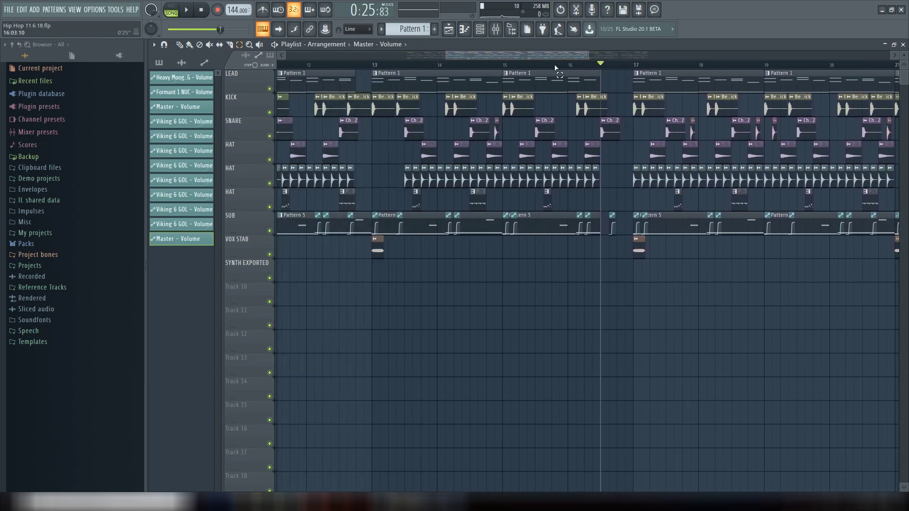
pyautogui.moveTo(518, 56); pyautogui.dragTo(478, 54)
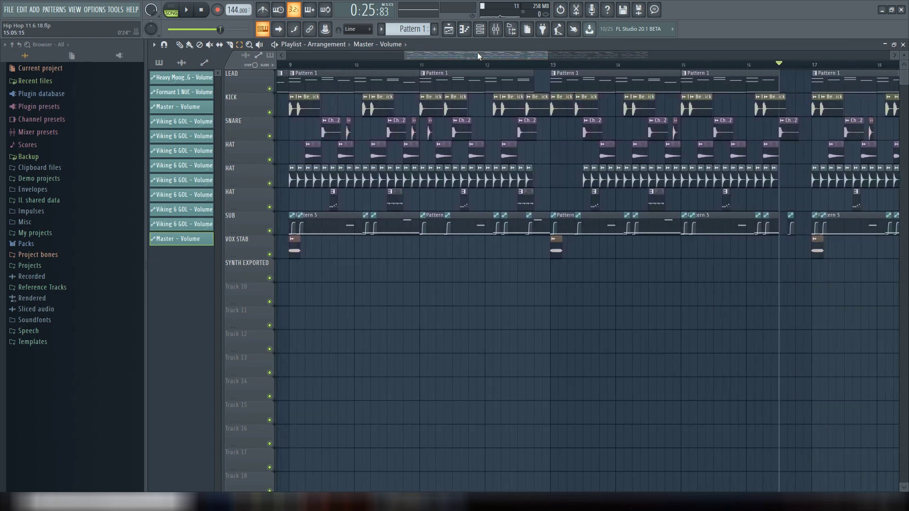
pyautogui.moveTo(543, 56); pyautogui.dragTo(520, 55)
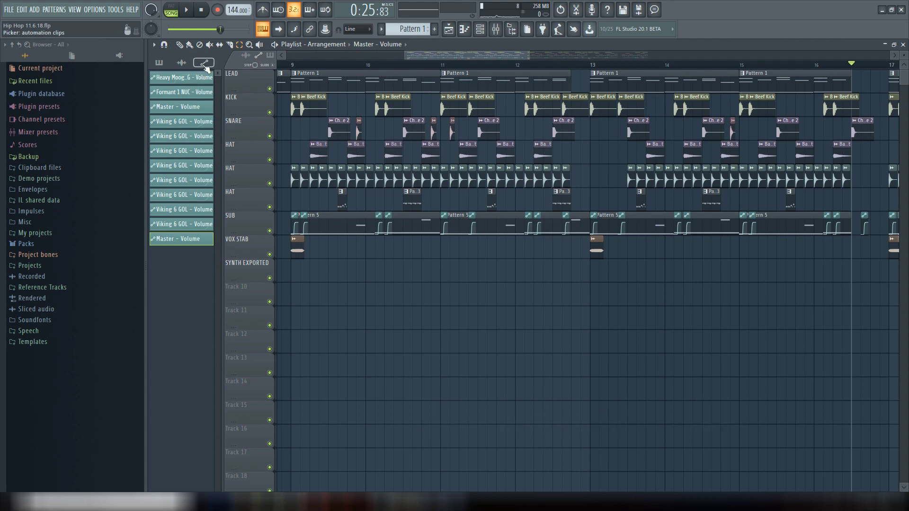
pyautogui.click(186, 66)
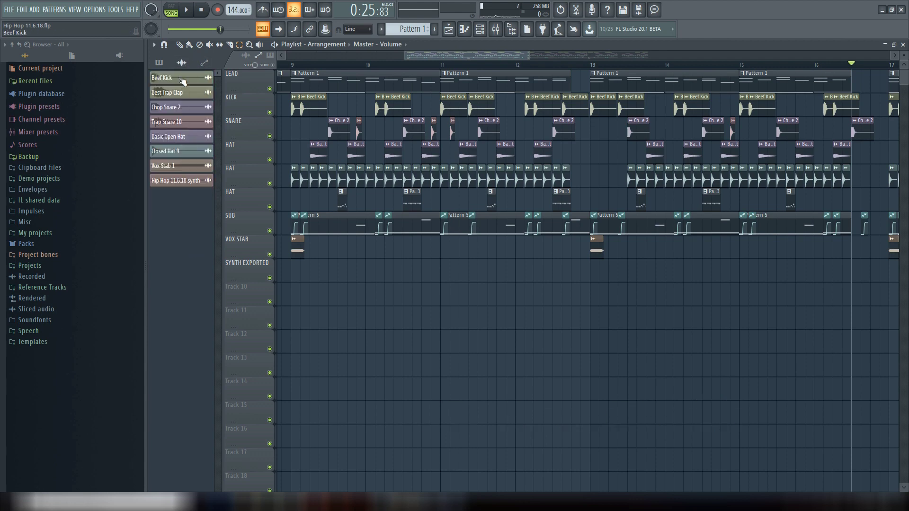
pyautogui.click(159, 63)
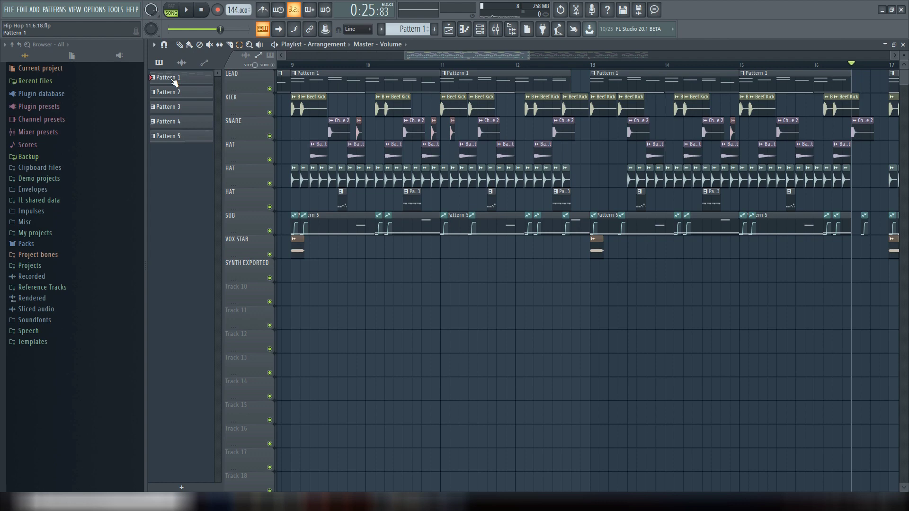
# Render Pattern 1 to a 24-bit WAV audio clip from the picker's context menu.
pyautogui.rightClick(170, 78)
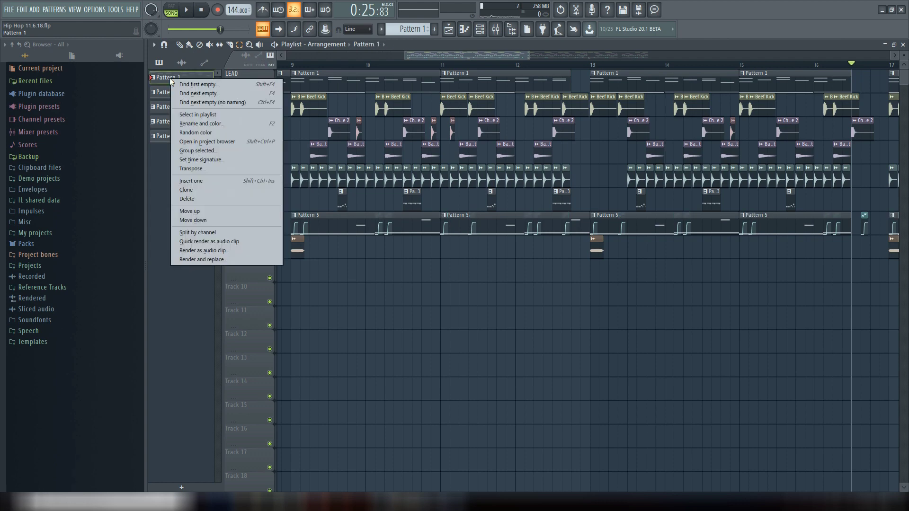
pyautogui.click(200, 250)
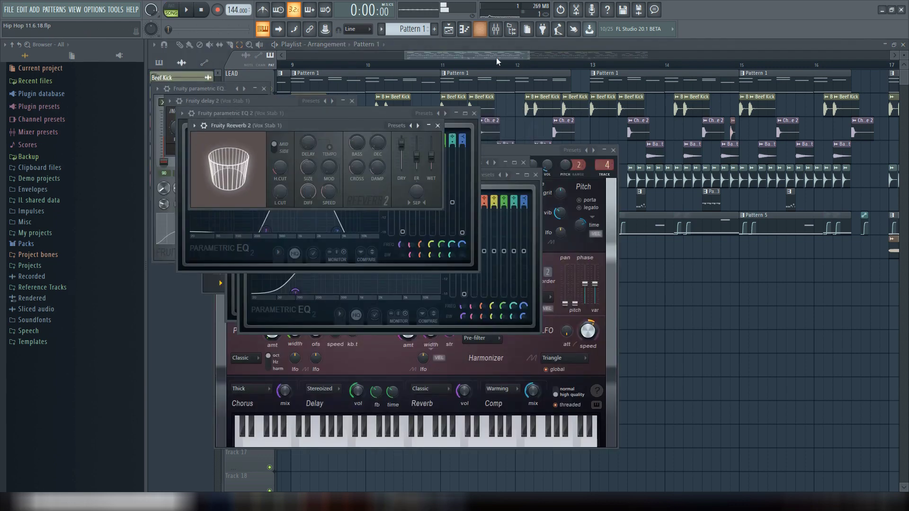
pyautogui.moveTo(529, 58); pyautogui.dragTo(477, 57)
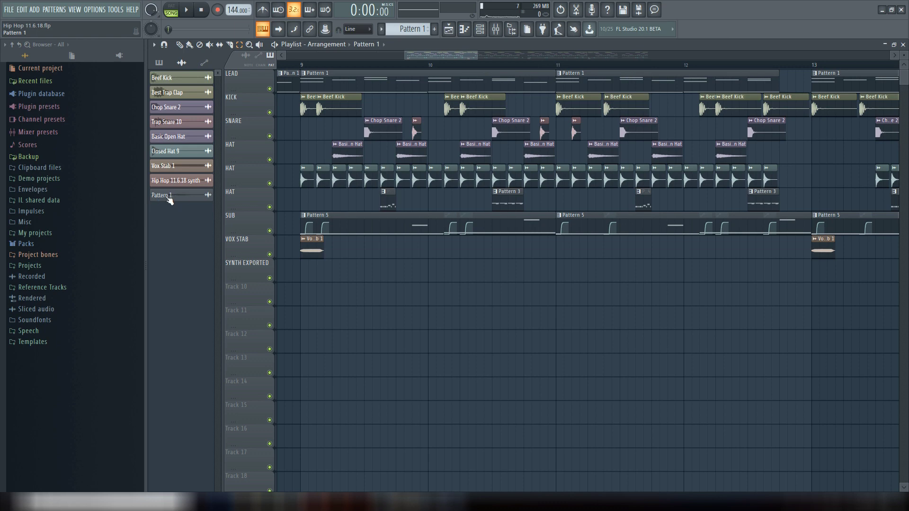
# Place the rendered Pattern 1 audio on SYNTH EXPORTED at bar 9, cutting it off at bar 11.
pyautogui.moveTo(169, 201); pyautogui.dragTo(300, 268)
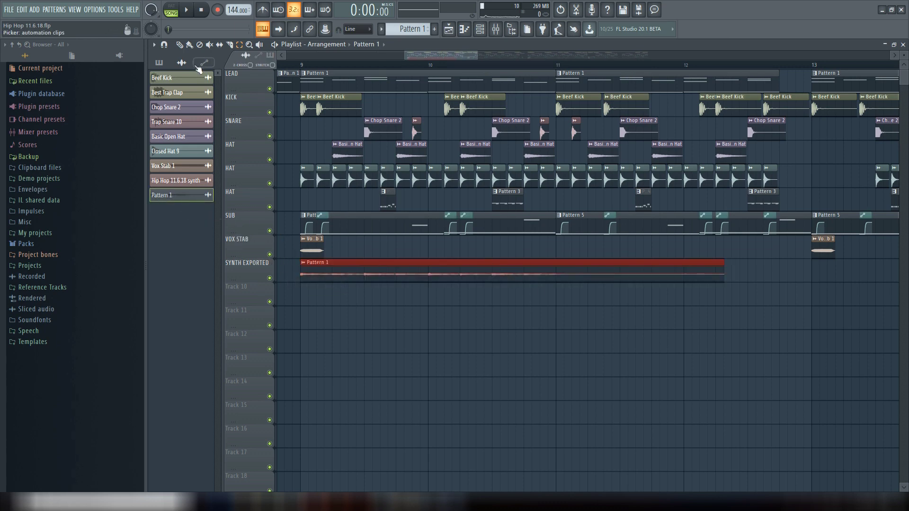
pyautogui.press('c')
pyautogui.click(558, 269)
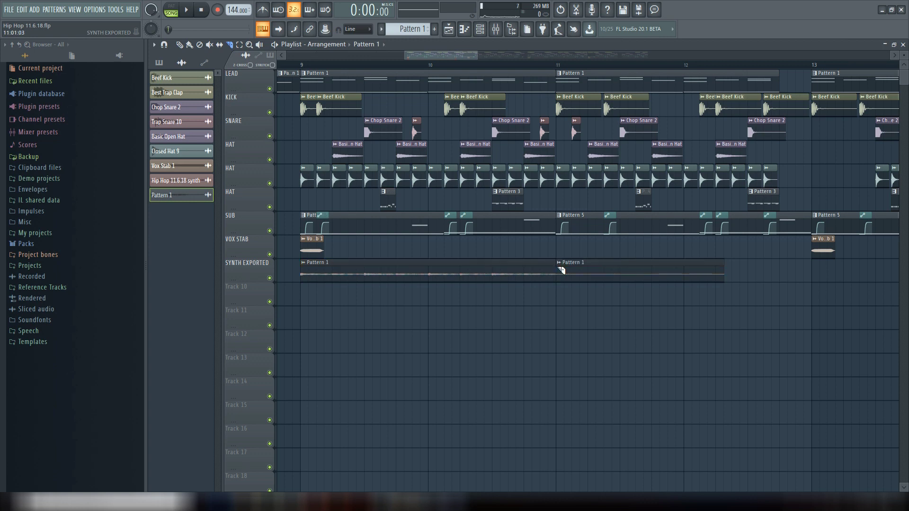
pyautogui.click(189, 44)
pyautogui.rightClick(595, 268)
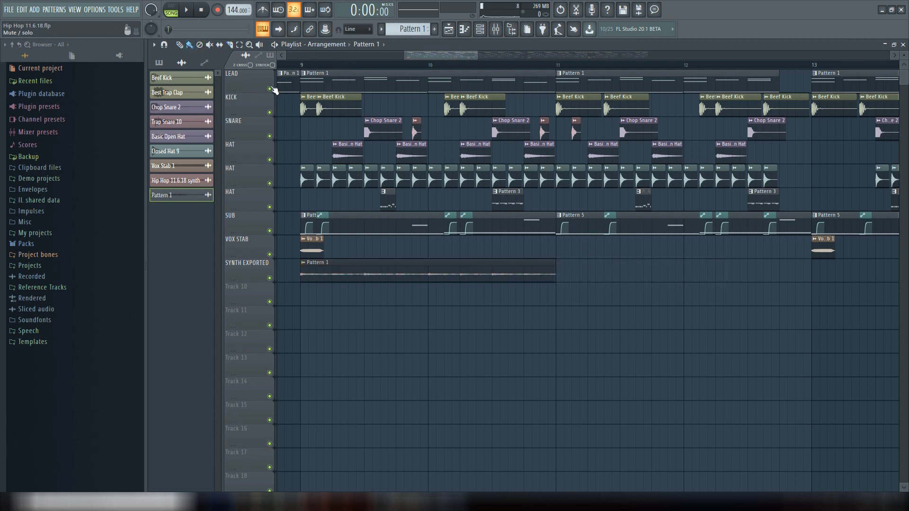
# Mute the LEAD track and paint Pattern 1 clips along SYNTH EXPORTED to bar 25.
pyautogui.hotkey('alt', 'm')
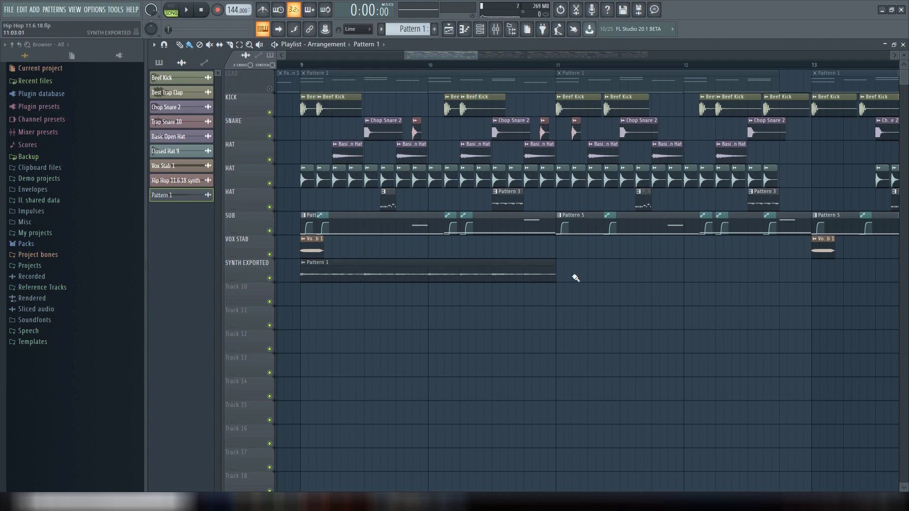
pyautogui.scroll(-4, 359, 288)
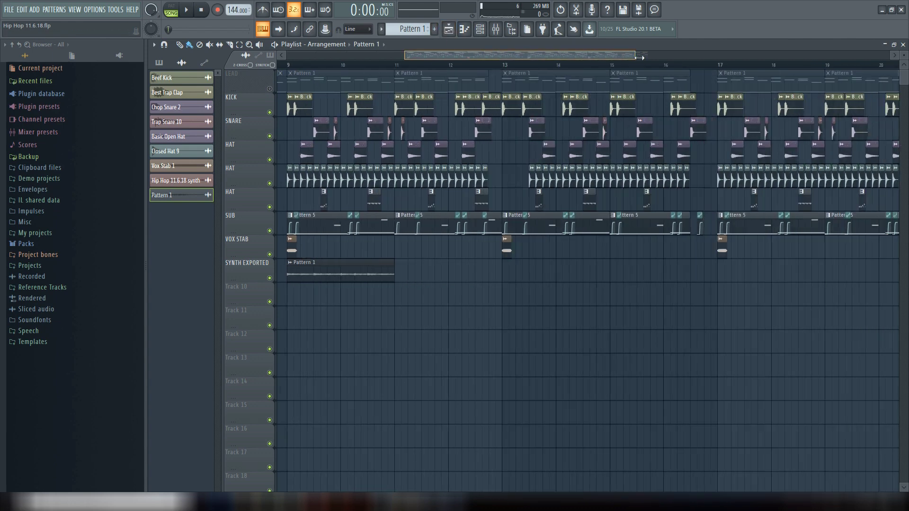
pyautogui.moveTo(356, 274)
pyautogui.mouseDown()
pyautogui.moveTo(731, 270)
pyautogui.moveTo(826, 238)
pyautogui.mouseUp()
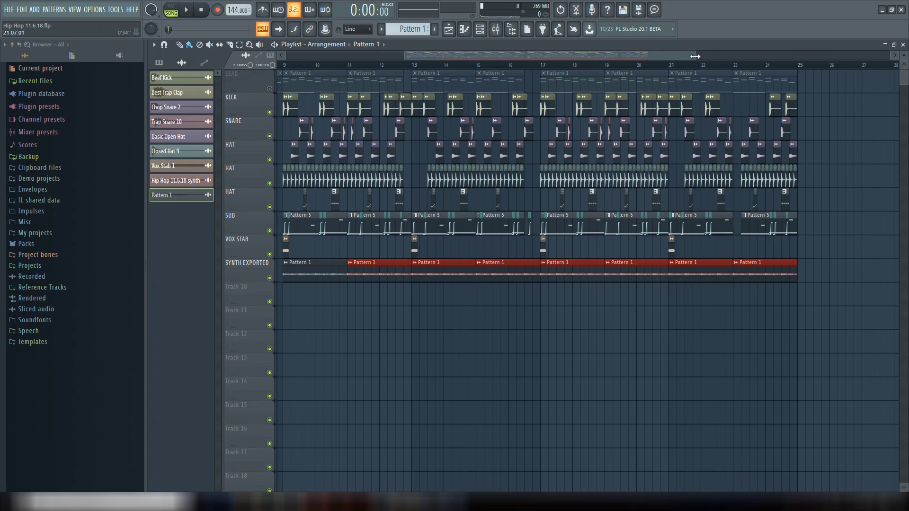
pyautogui.moveTo(695, 56); pyautogui.dragTo(510, 231)
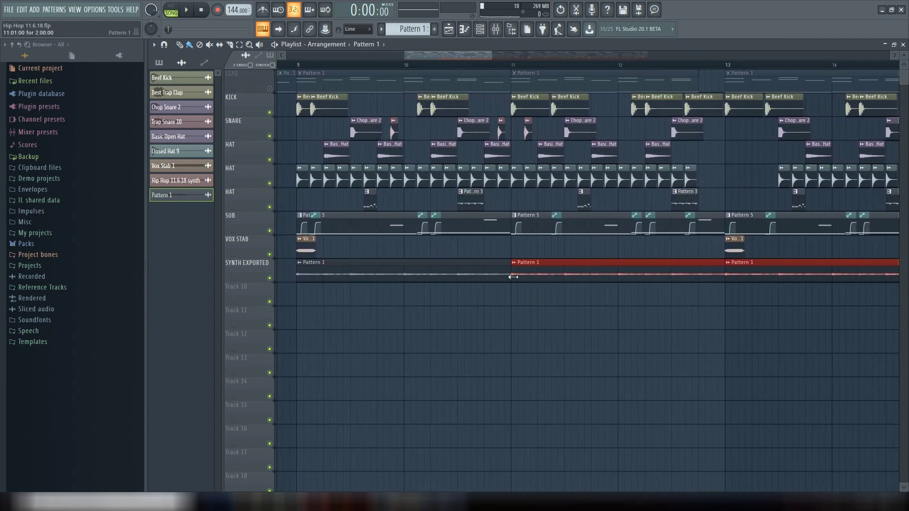
pyautogui.click(711, 304)
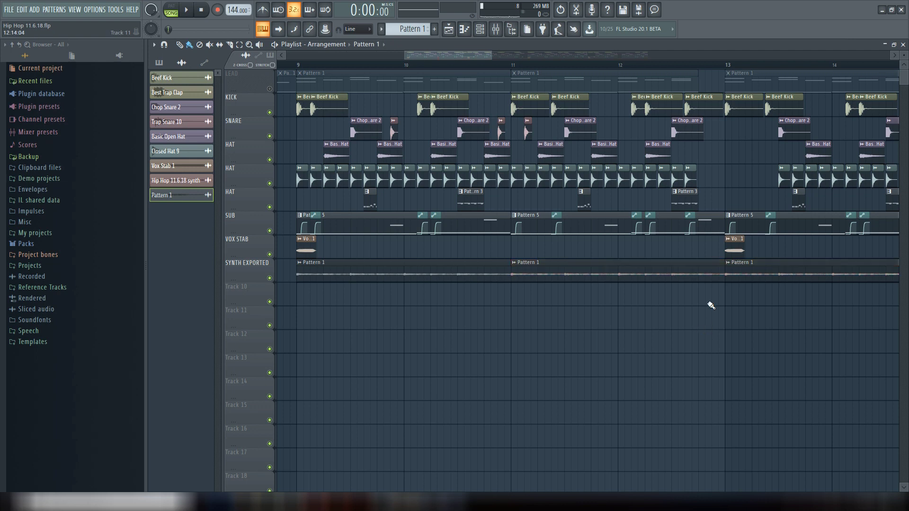
# Trim the SYNTH EXPORTED Pattern 1 clip edges to leave gaps, including near bar 21.
pyautogui.moveTo(722, 263); pyautogui.dragTo(698, 263)
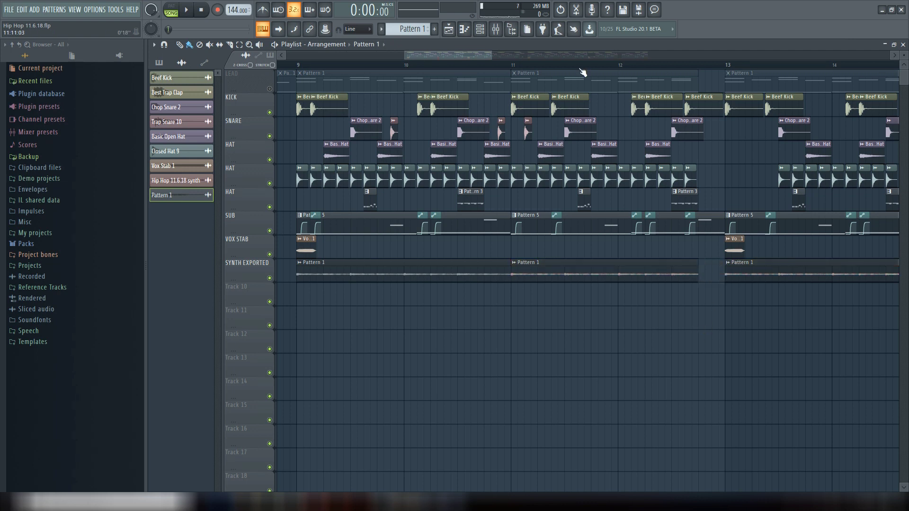
pyautogui.moveTo(486, 63); pyautogui.dragTo(561, 57)
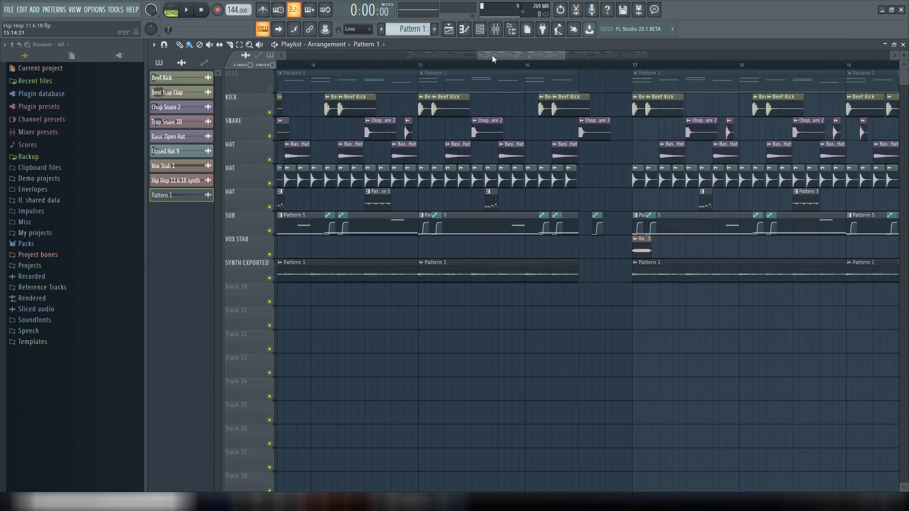
pyautogui.moveTo(493, 55); pyautogui.dragTo(591, 65)
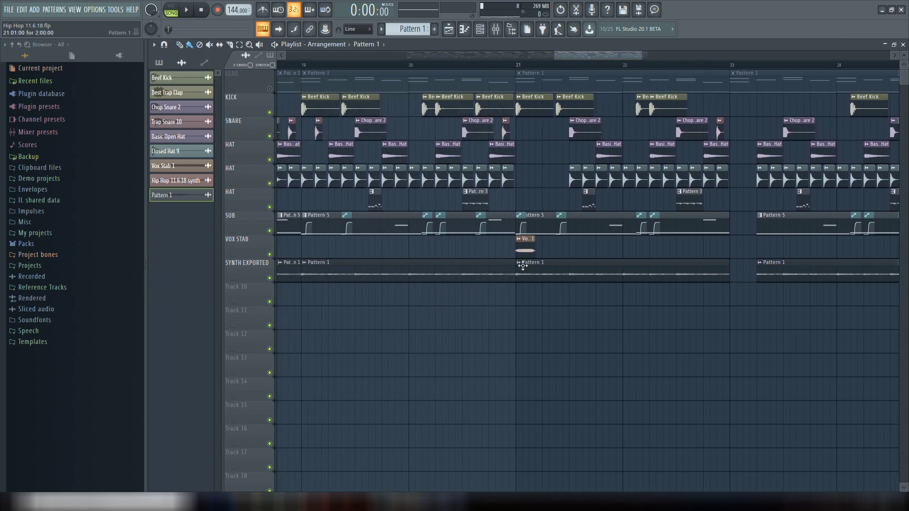
pyautogui.moveTo(519, 271); pyautogui.dragTo(570, 271)
pyautogui.moveTo(647, 58); pyautogui.dragTo(488, 73)
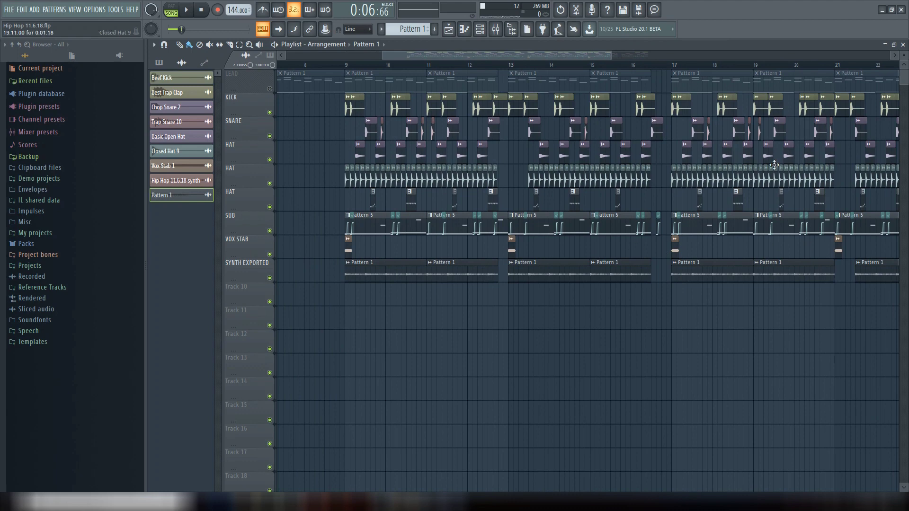
pyautogui.moveTo(617, 63); pyautogui.dragTo(624, 63)
pyautogui.press('space')
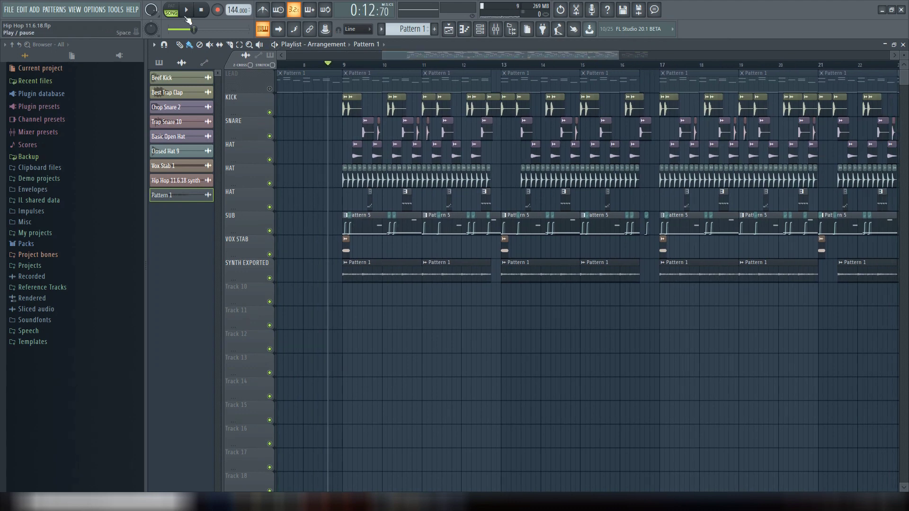
pyautogui.moveTo(462, 59); pyautogui.dragTo(483, 55)
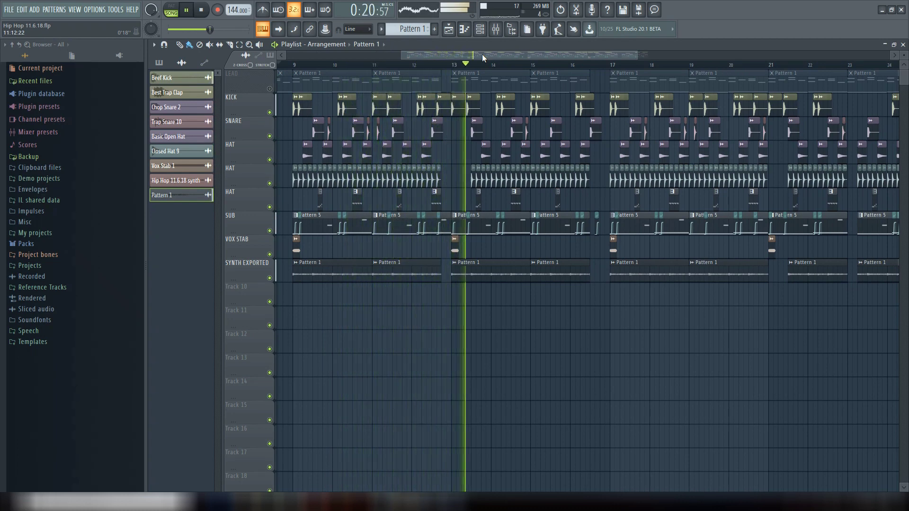
pyautogui.moveTo(482, 54); pyautogui.dragTo(567, 57)
pyautogui.moveTo(719, 57); pyautogui.dragTo(673, 58)
pyautogui.scroll(-2, 672, 58)
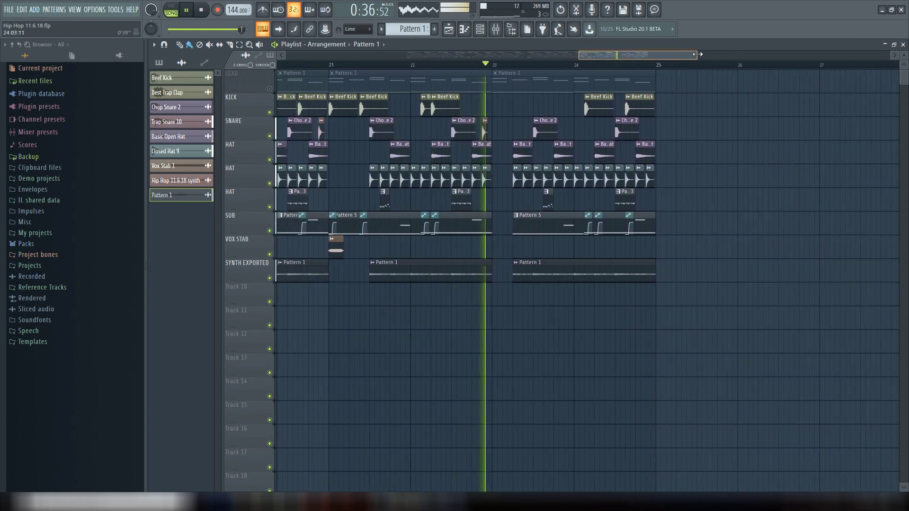
pyautogui.press('space')
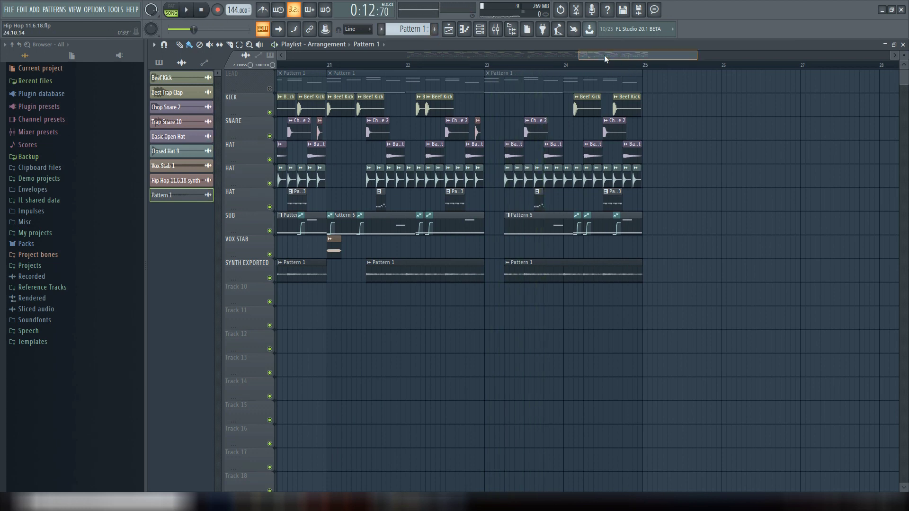
pyautogui.moveTo(604, 55); pyautogui.dragTo(507, 53)
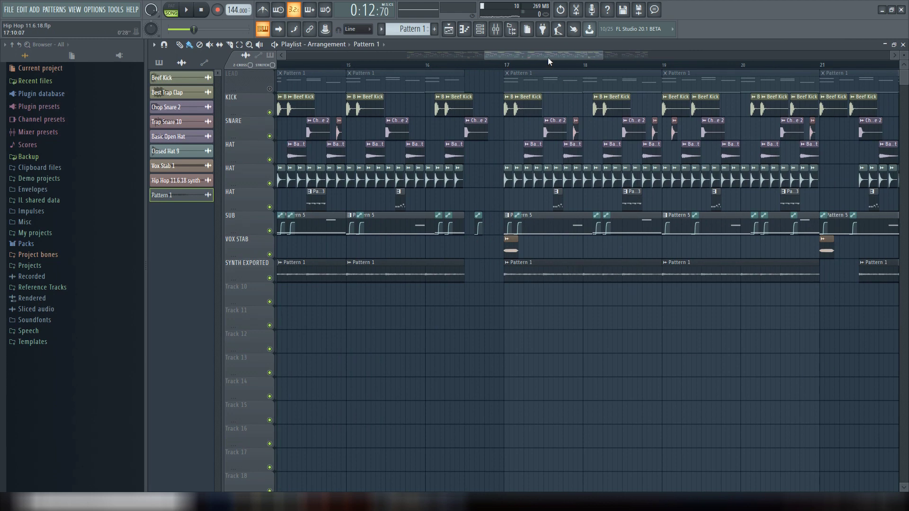
pyautogui.moveTo(546, 56); pyautogui.dragTo(226, 56)
# Select bars 2–3, solo the LEAD track, browse File > Export, then clear the selection.
pyautogui.click(239, 44)
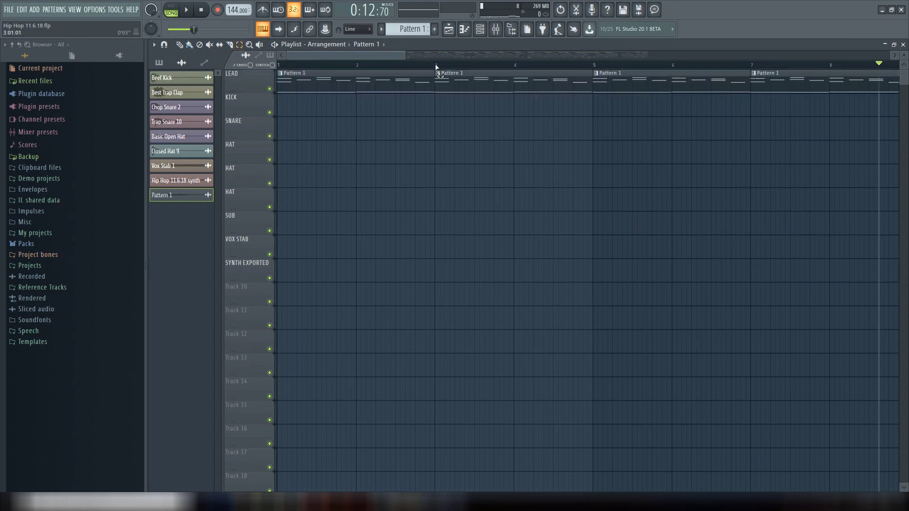
pyautogui.moveTo(436, 66); pyautogui.dragTo(278, 67)
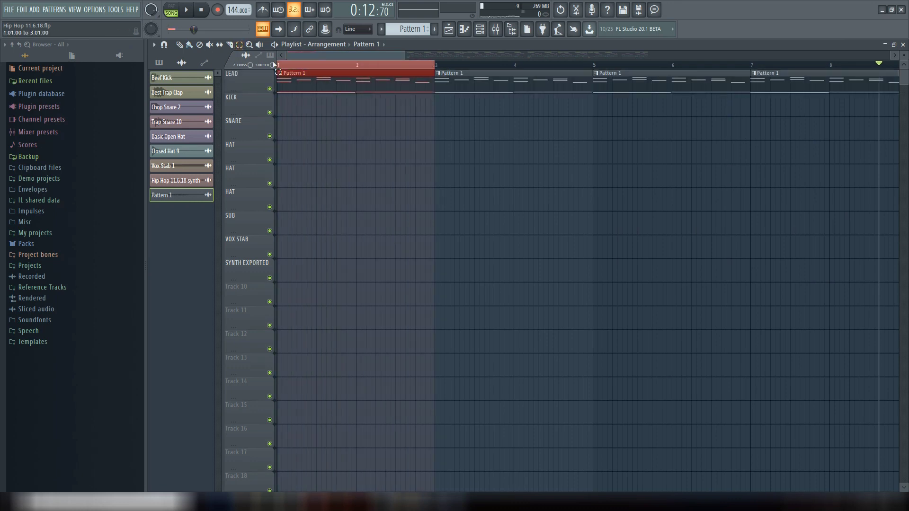
pyautogui.keyDown('ctrl'); pyautogui.click(270, 89); pyautogui.keyUp('ctrl')
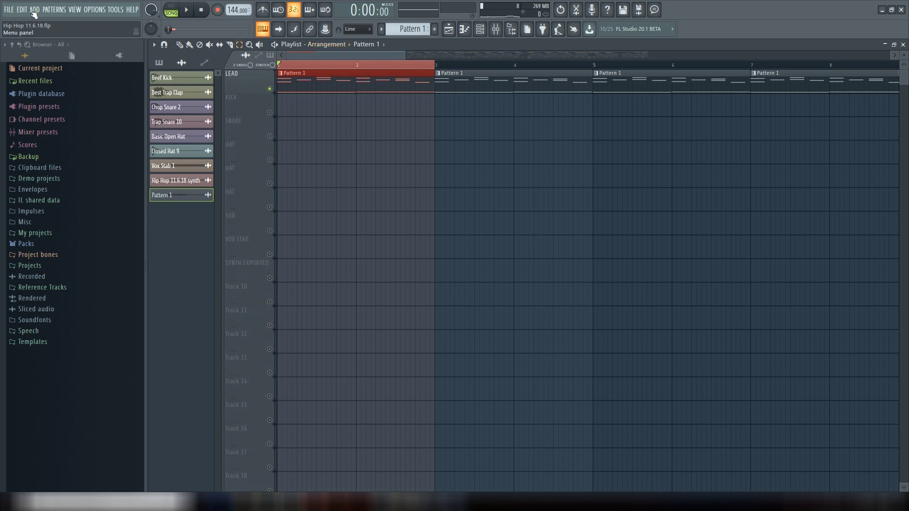
pyautogui.click(9, 9)
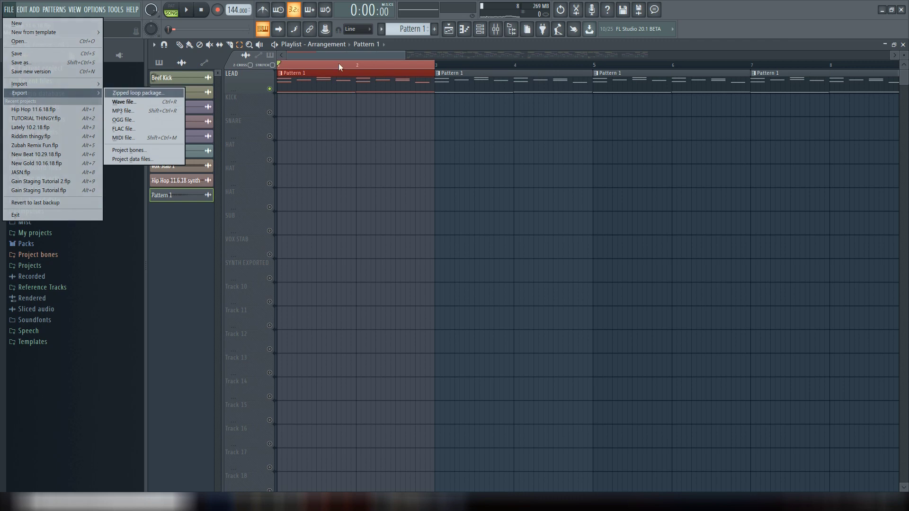
pyautogui.click(406, 55)
pyautogui.moveTo(406, 54); pyautogui.dragTo(453, 54)
pyautogui.click(290, 75)
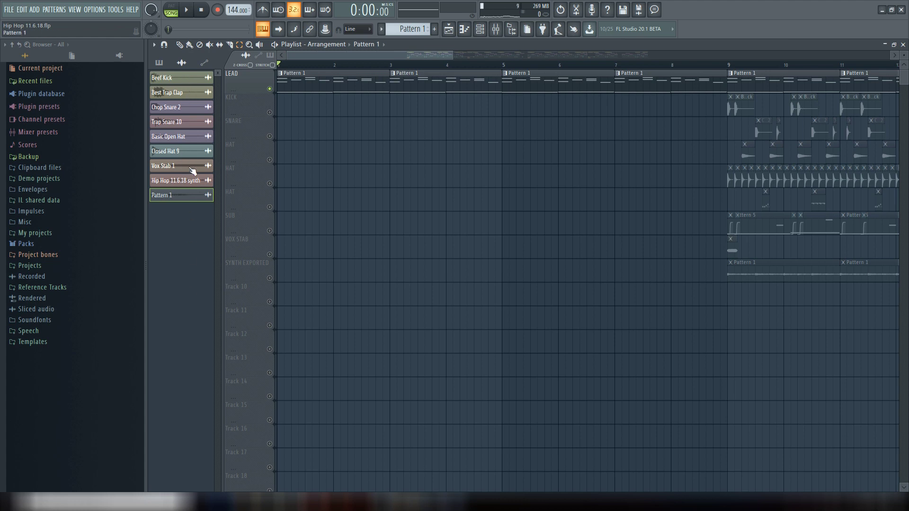
# Un-solo the LEAD track and zoom the Playlist to about five bars around bars 9–14.
pyautogui.moveTo(374, 53); pyautogui.dragTo(494, 53)
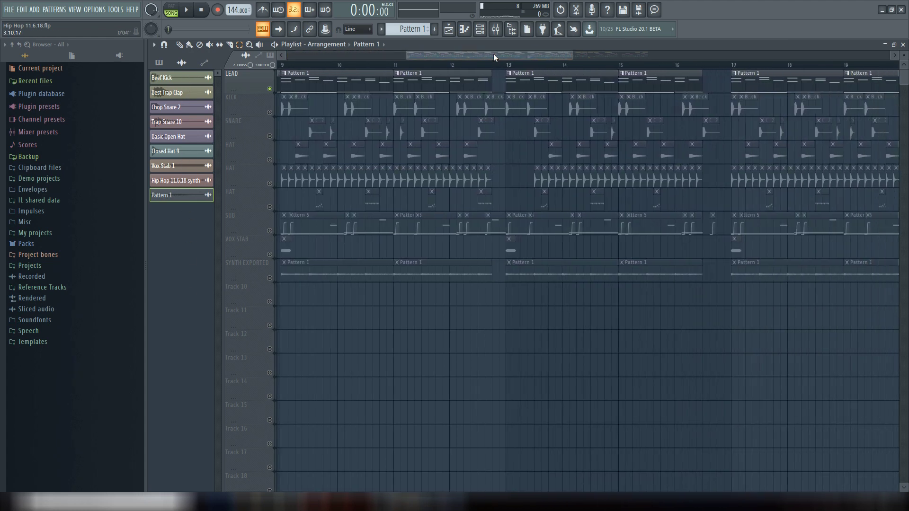
pyautogui.keyDown('ctrl'); pyautogui.click(270, 89); pyautogui.keyUp('ctrl')
pyautogui.moveTo(422, 53); pyautogui.dragTo(397, 56)
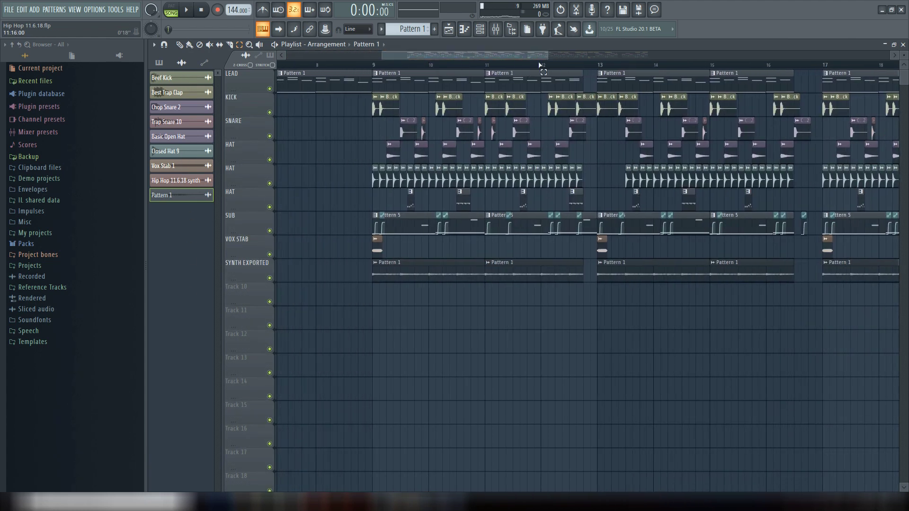
pyautogui.moveTo(534, 56); pyautogui.dragTo(465, 55)
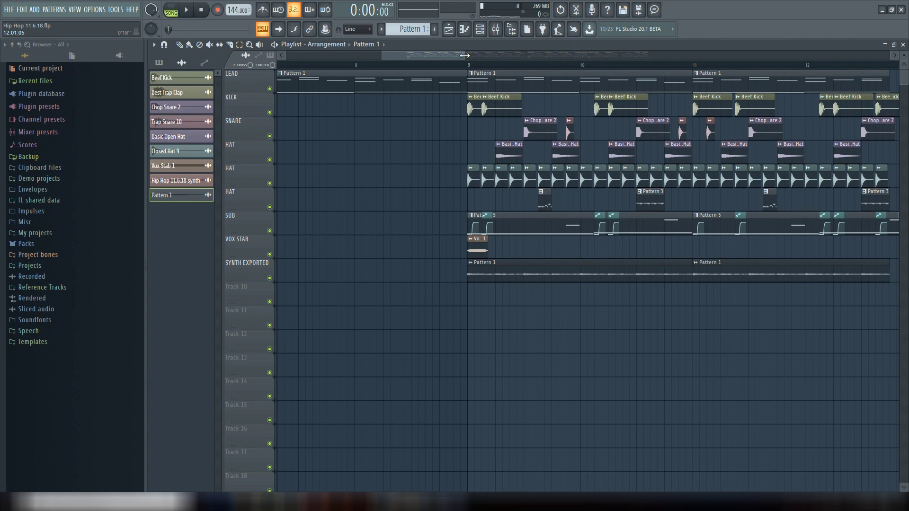
pyautogui.moveTo(442, 55); pyautogui.dragTo(472, 53)
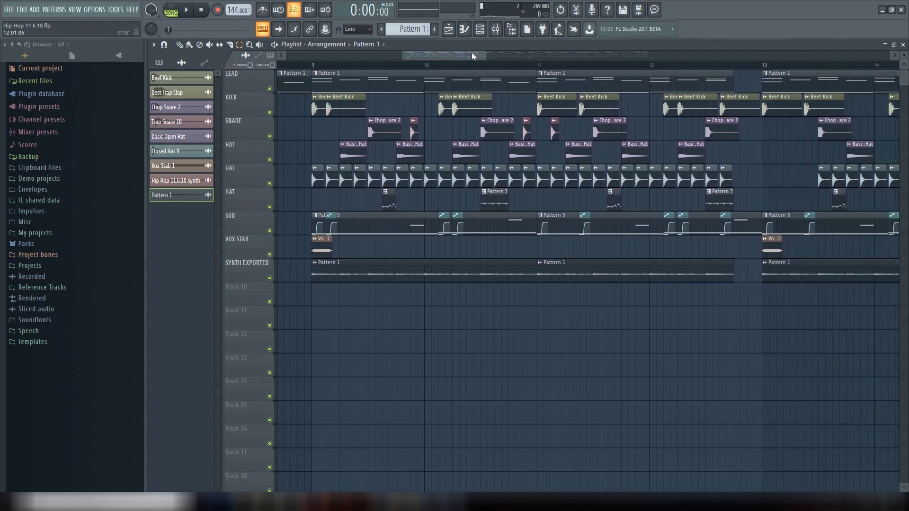